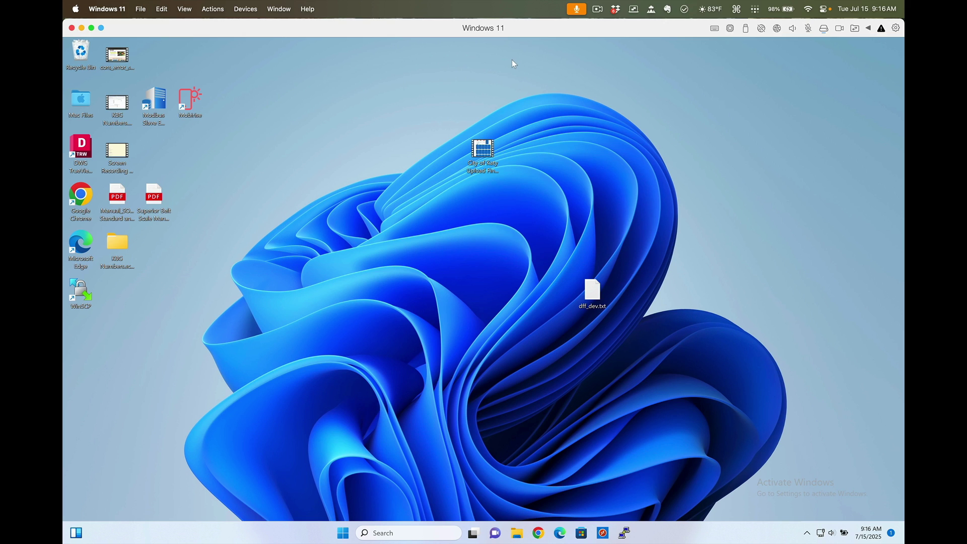
Move dff_dev.txt into the left desktop column and bring up Windows search.
mouse_move(593, 291)
left_mouse_down()
mouse_move(91, 338)
mouse_move(97, 332)
left_mouse_up()
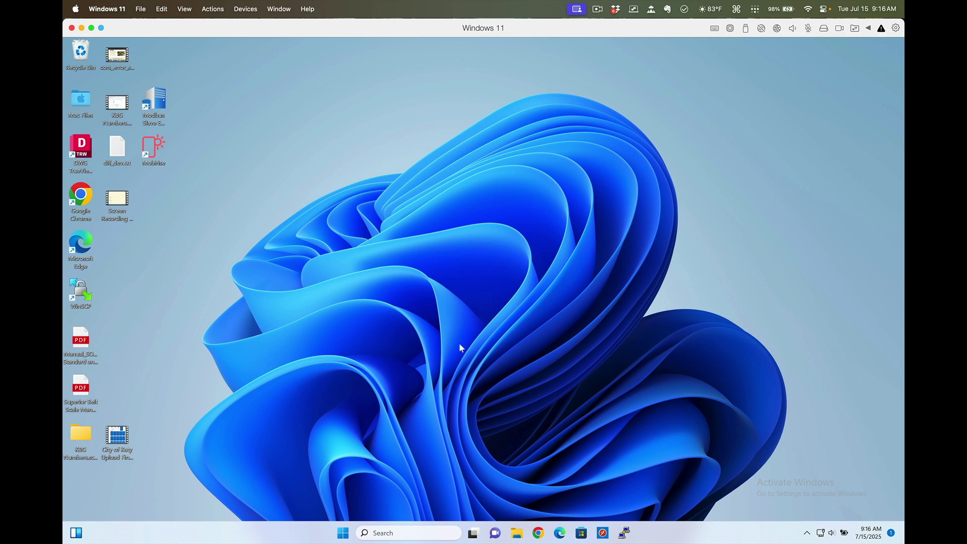
left_click(406, 533)
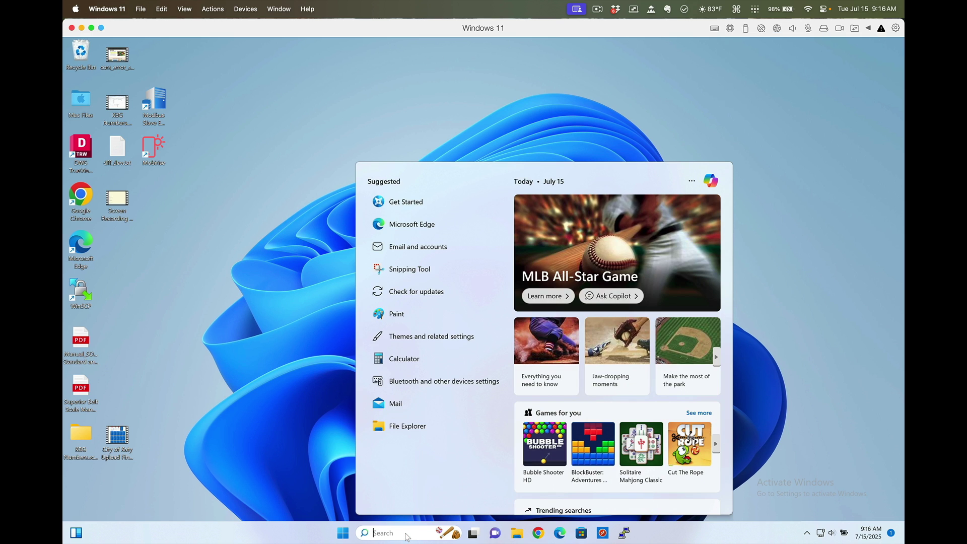
type("cmd")
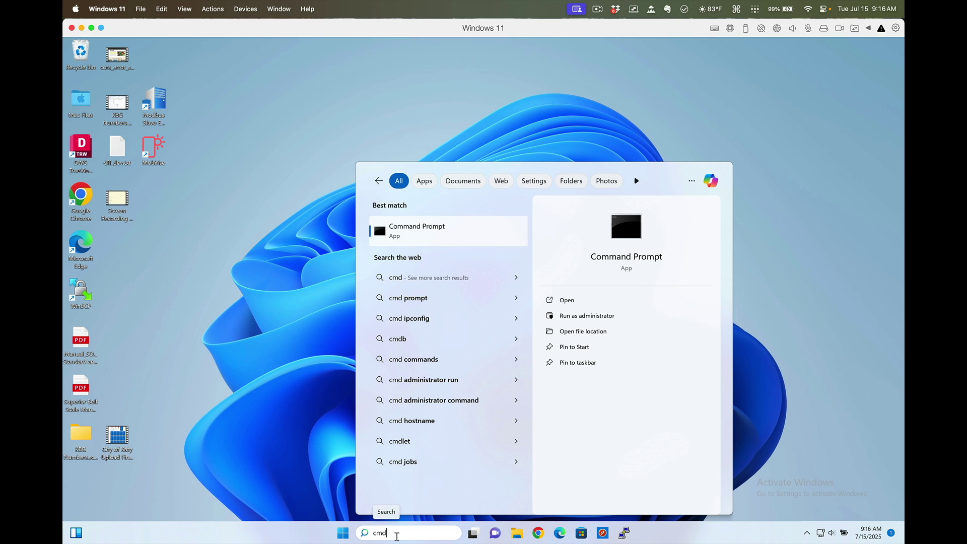
Launch Command Prompt from the 'cmd' search results.
left_click(566, 300)
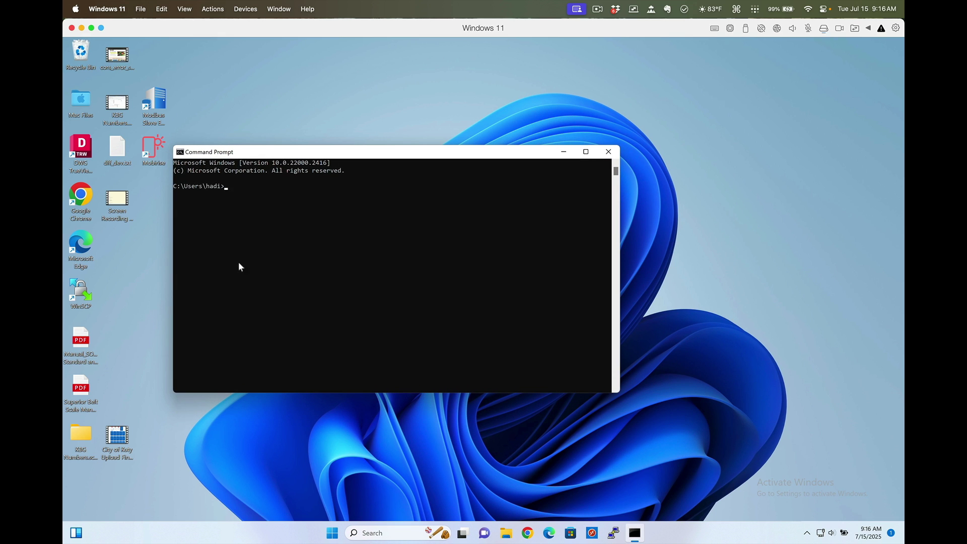
Move the window up-right, ping 8.8.8.8 for four replies, and recall the command.
left_click_drag(409, 154, 450, 81)
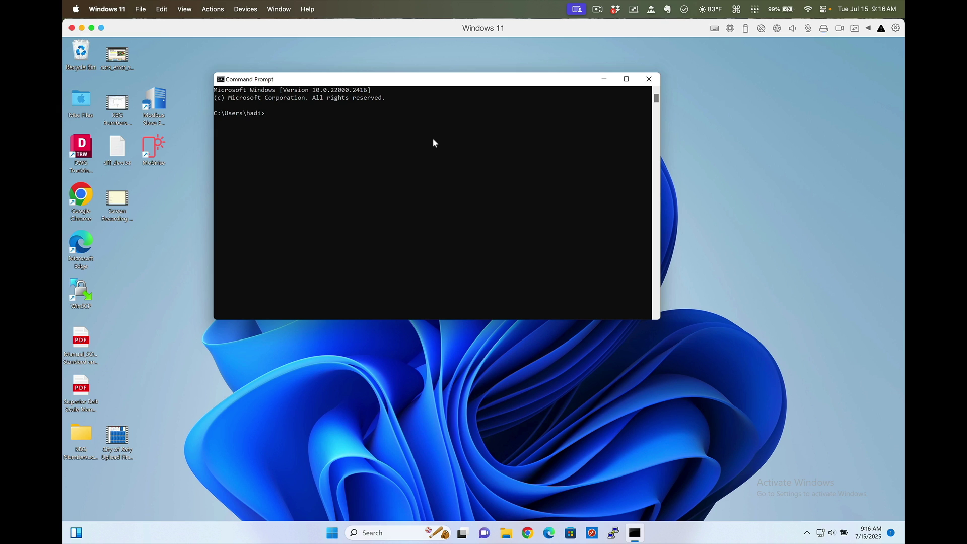
type("ping ")
type("8.8.8.8")
key("Return")
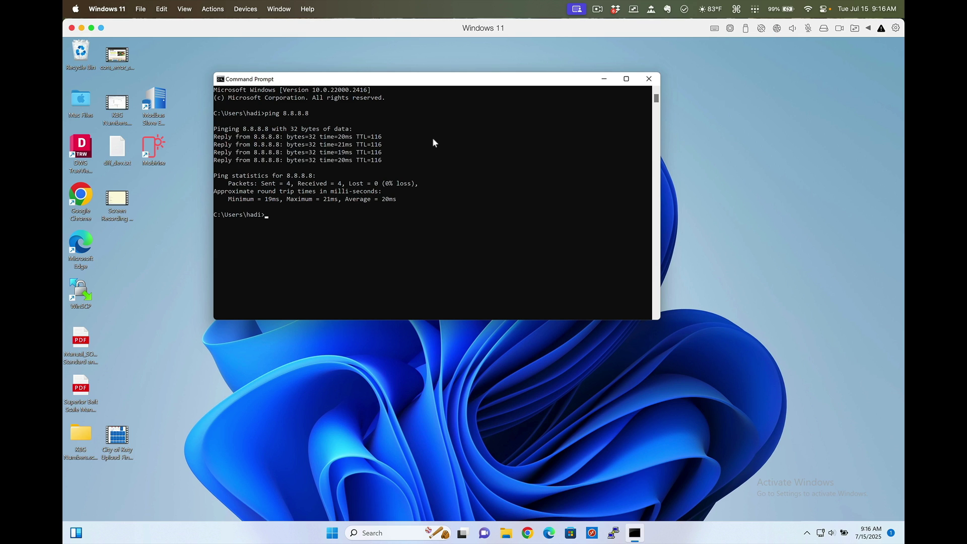
key("Up")
Show ping's options by running 'ping ?' and 'ping -help'.
key("BackSpace")
key("BackSpace")
key("BackSpace")
key("BackSpace")
key("BackSpace")
key("BackSpace")
type("?")
key("Return")
key("Up")
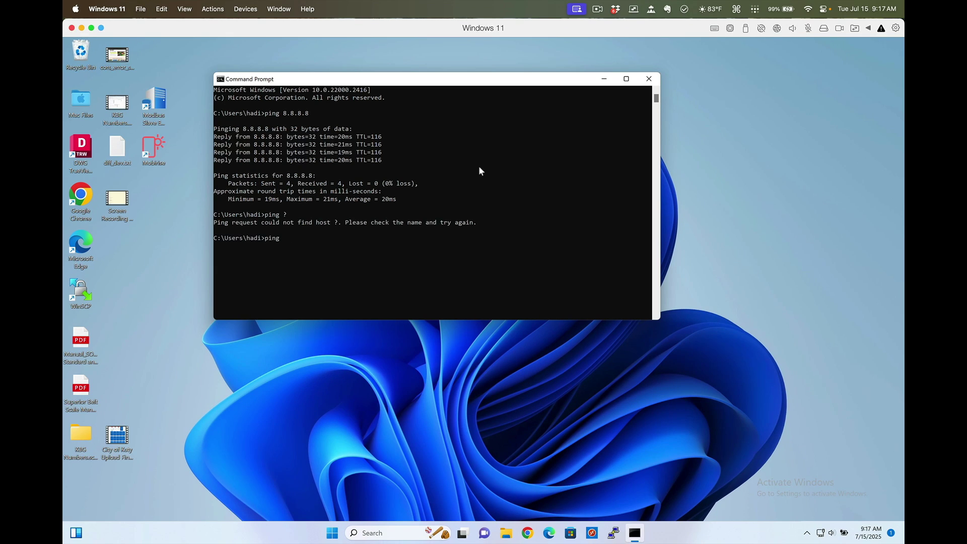
type("help")
key("Return")
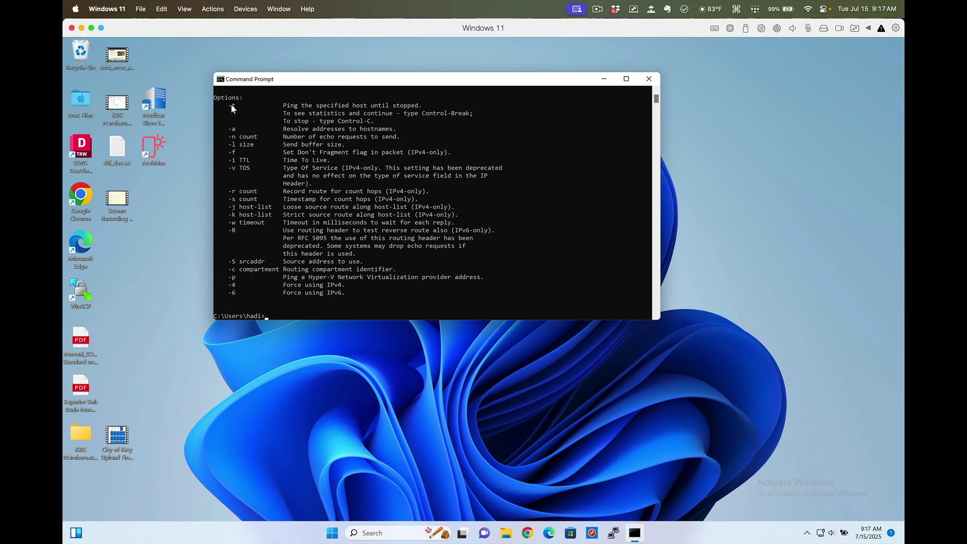
Edit the recalled command into 'ping 8.8.8.8 -t' and start it.
key("Up")
key("BackSpace")
key("BackSpace")
key("BackSpace")
type("8.8.8.8 ")
type("-t")
key("Return")
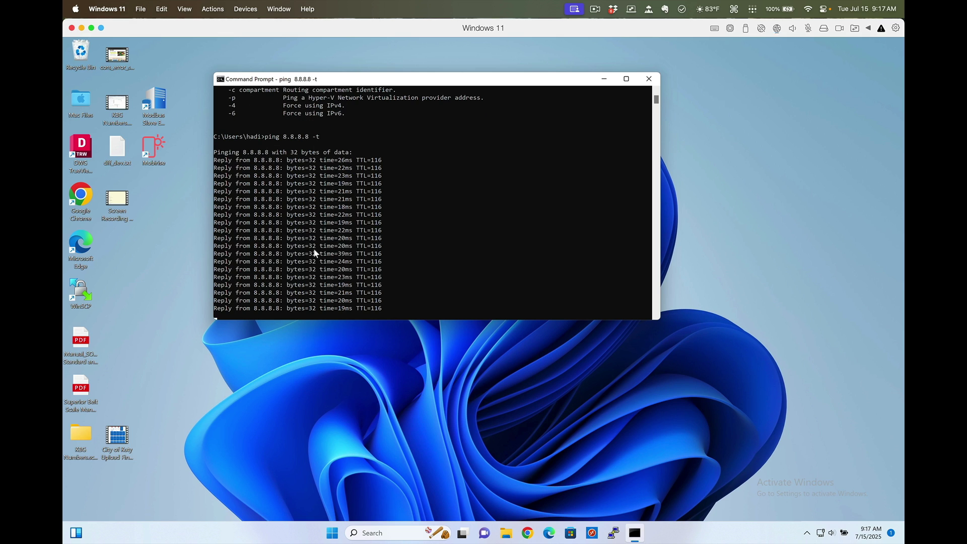
Keep the continuous ping running past stray text selections, then stop it with Ctrl+C.
left_click(329, 250)
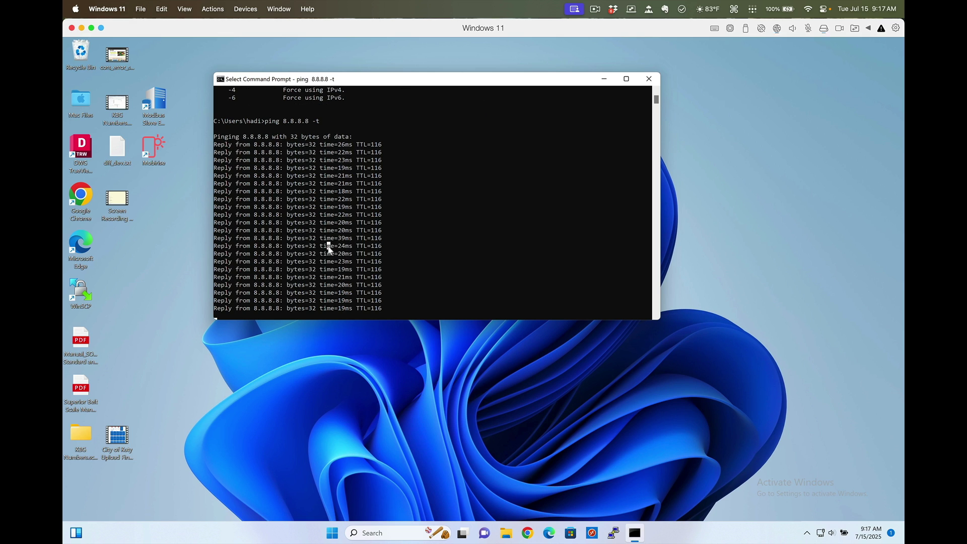
key("Escape")
left_click(328, 250)
key("Escape")
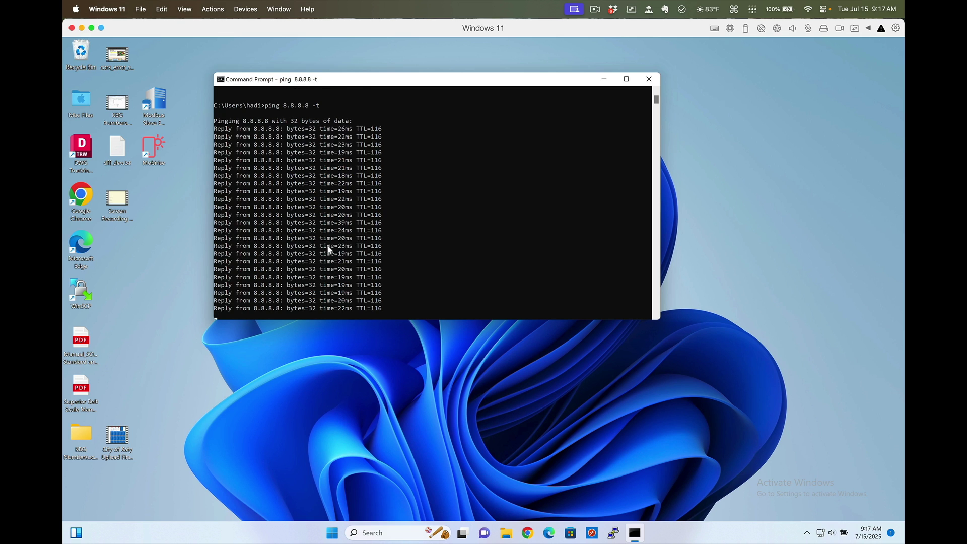
key("ctrl+c")
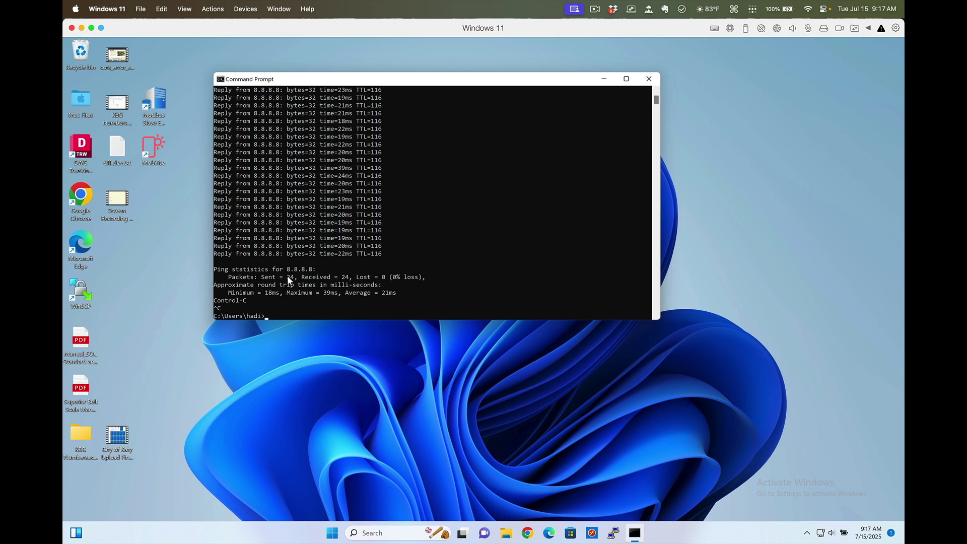
Highlight the 'Lost = 0 (0% loss)' statistic, then click the window's title bar and interior.
left_click_drag(262, 277, 417, 278)
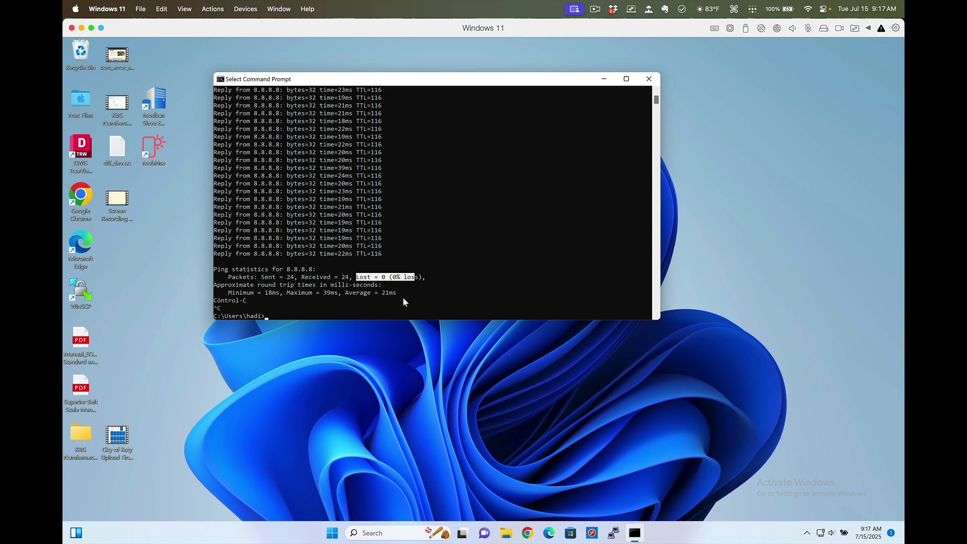
left_click(574, 9)
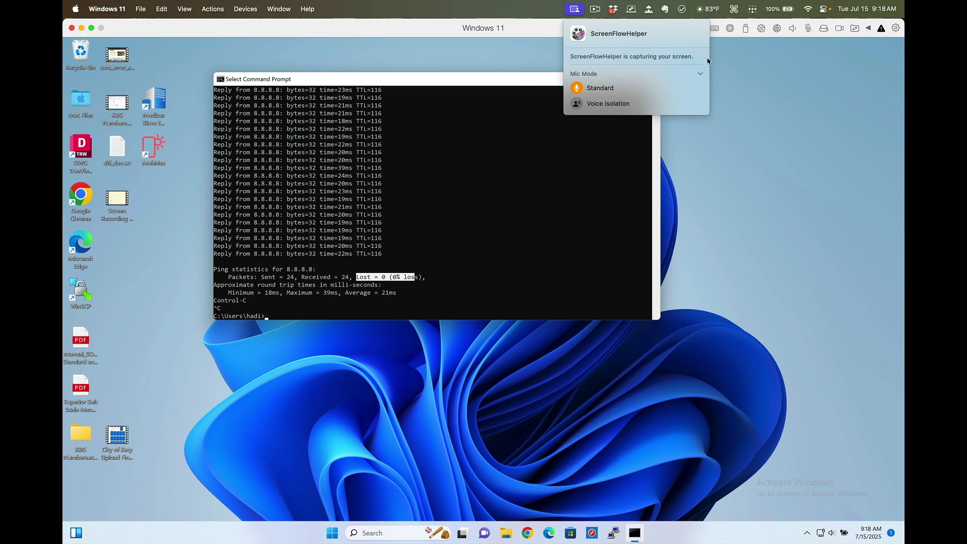
left_click(729, 112)
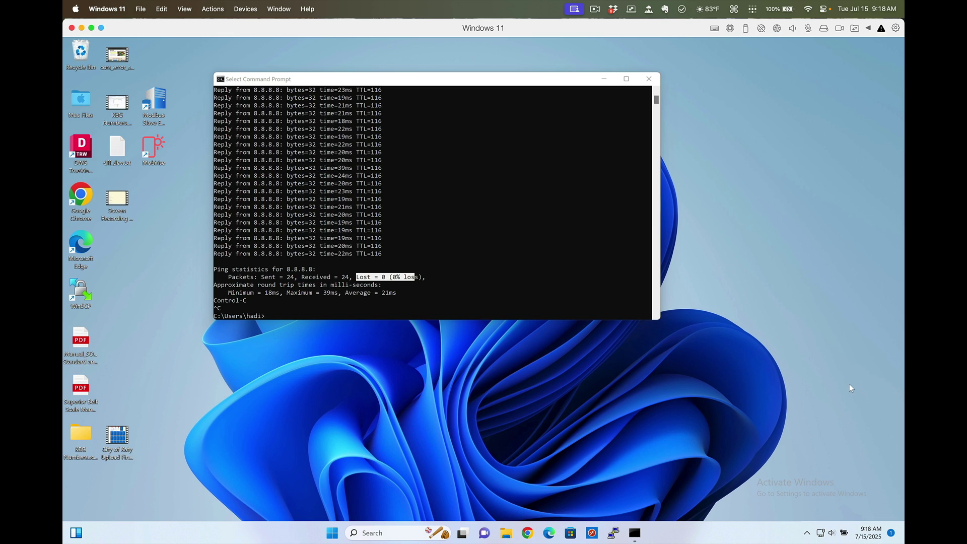